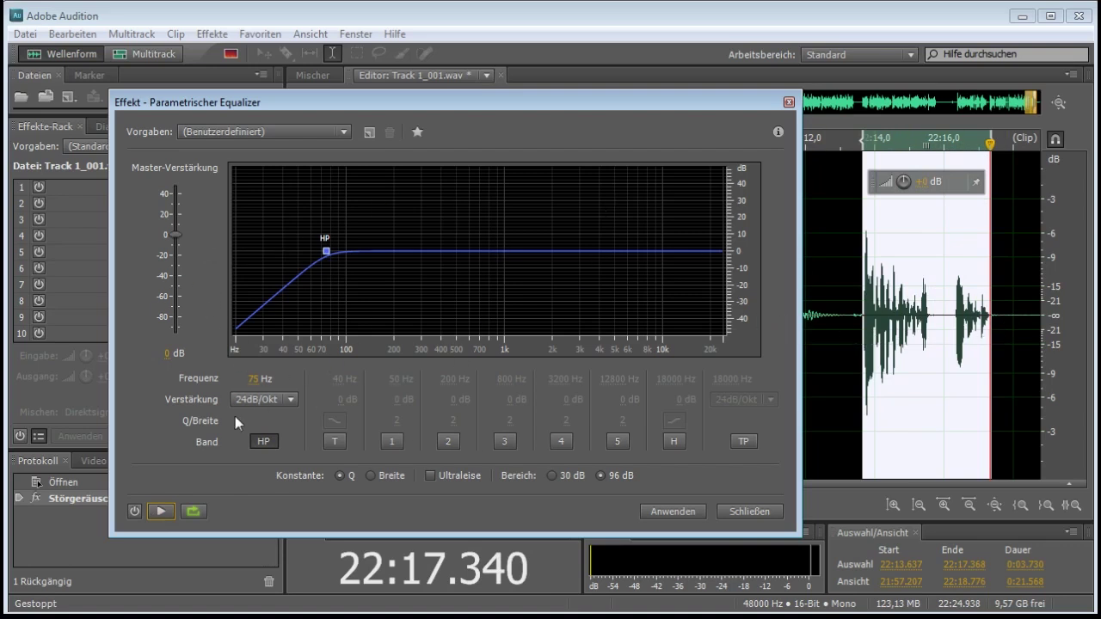
Play the selected audio with the 75 Hz high-pass filter enabled and bypassed to compare the sound.
{"action": "left_click", "coordinate": [135, 512]}
{"action": "left_click", "coordinate": [161, 515]}
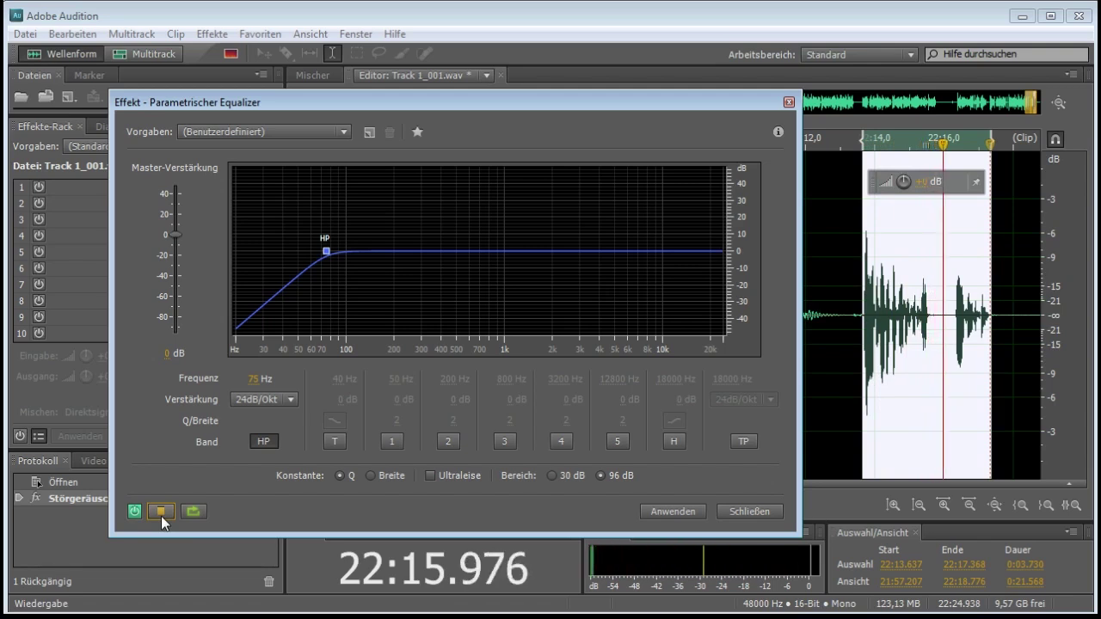
{"action": "left_click", "coordinate": [150, 511]}
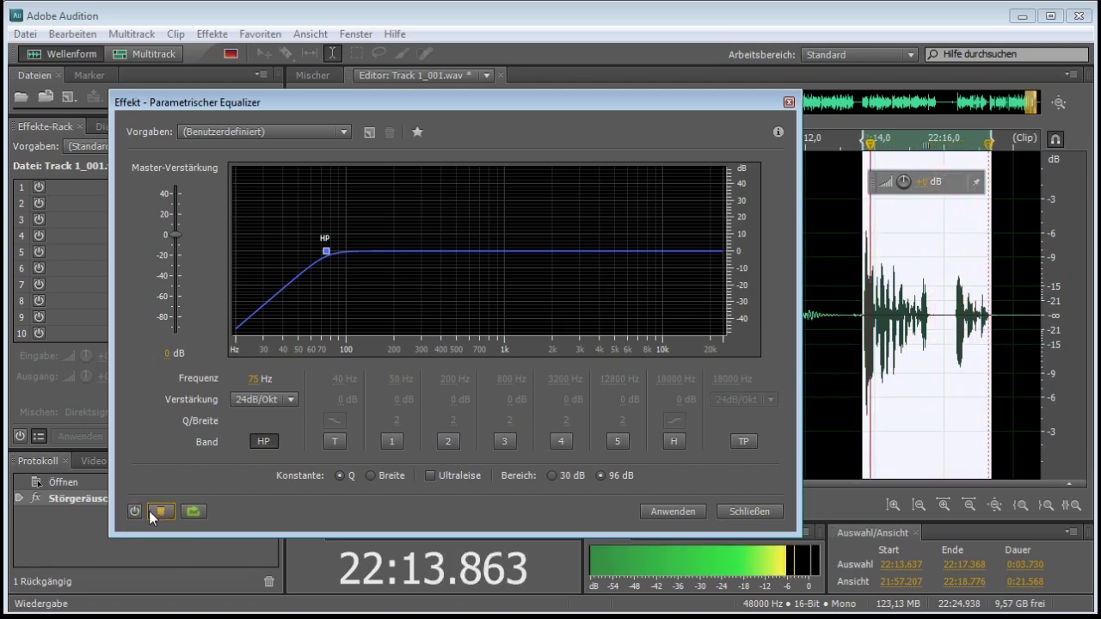
{"action": "left_click", "coordinate": [136, 512]}
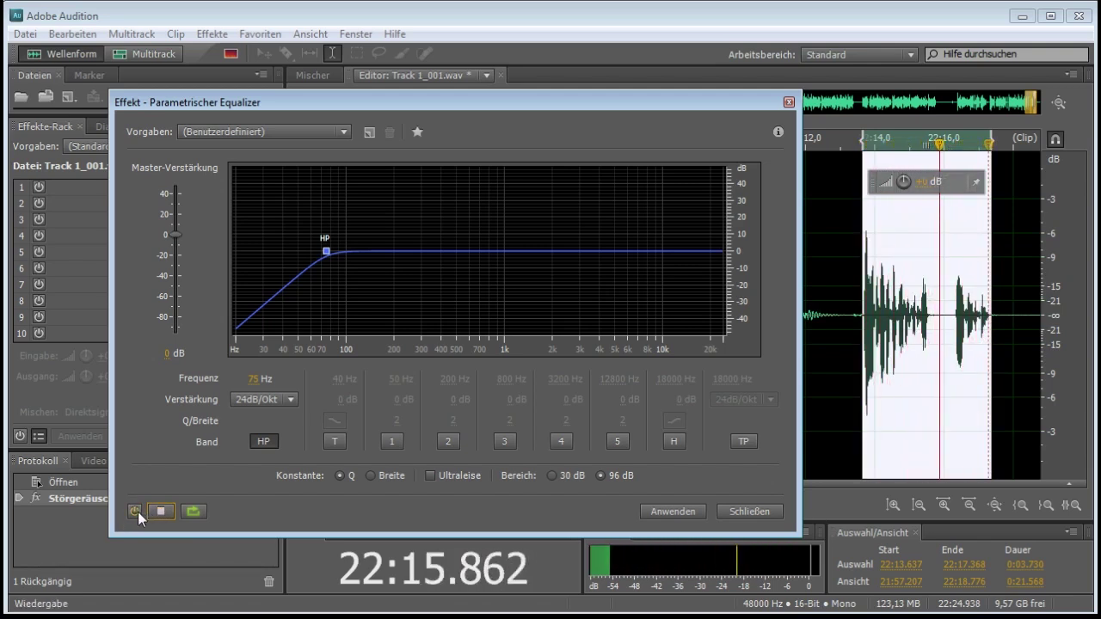
{"action": "left_click", "coordinate": [136, 512]}
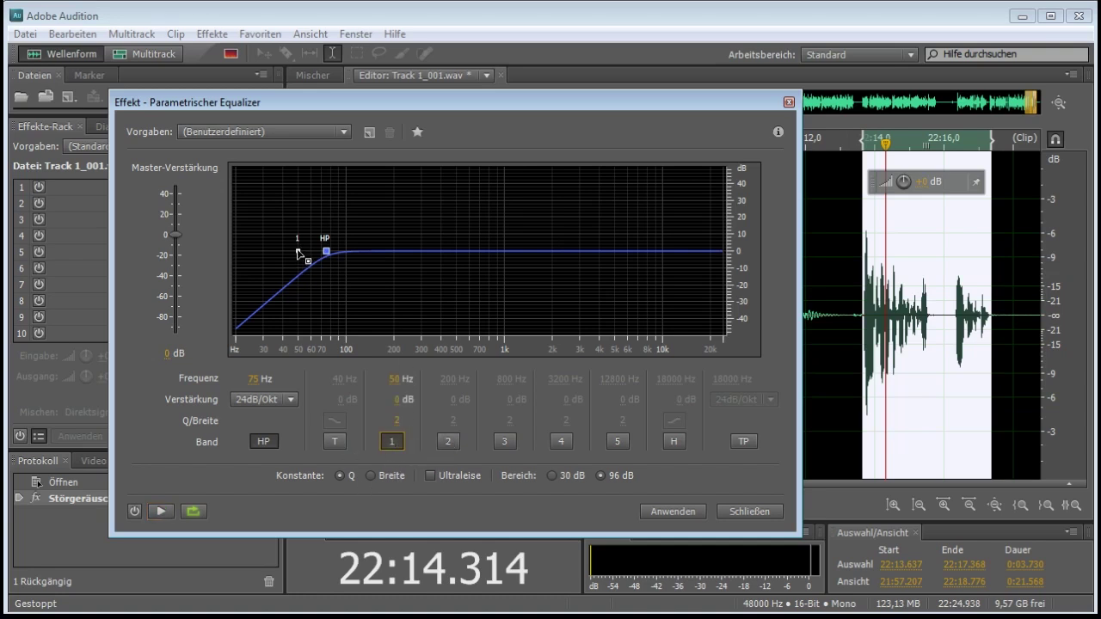
Shape equalizer band 1 into a narrow boost at about 142 Hz, with about 35.4 dB gain and a Q of 63.
{"action": "left_click_drag", "start_coordinate": [298, 254], "coordinate": [362, 178]}
{"action": "left_click_drag", "start_coordinate": [396, 419], "coordinate": [947, 445]}
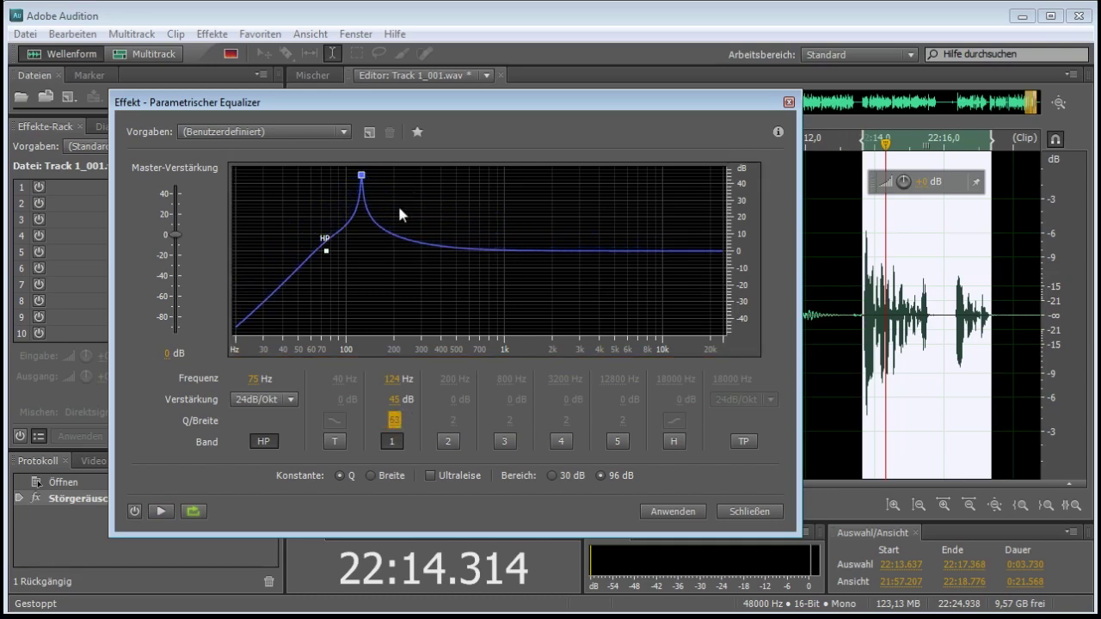
{"action": "left_click_drag", "start_coordinate": [362, 176], "coordinate": [363, 181]}
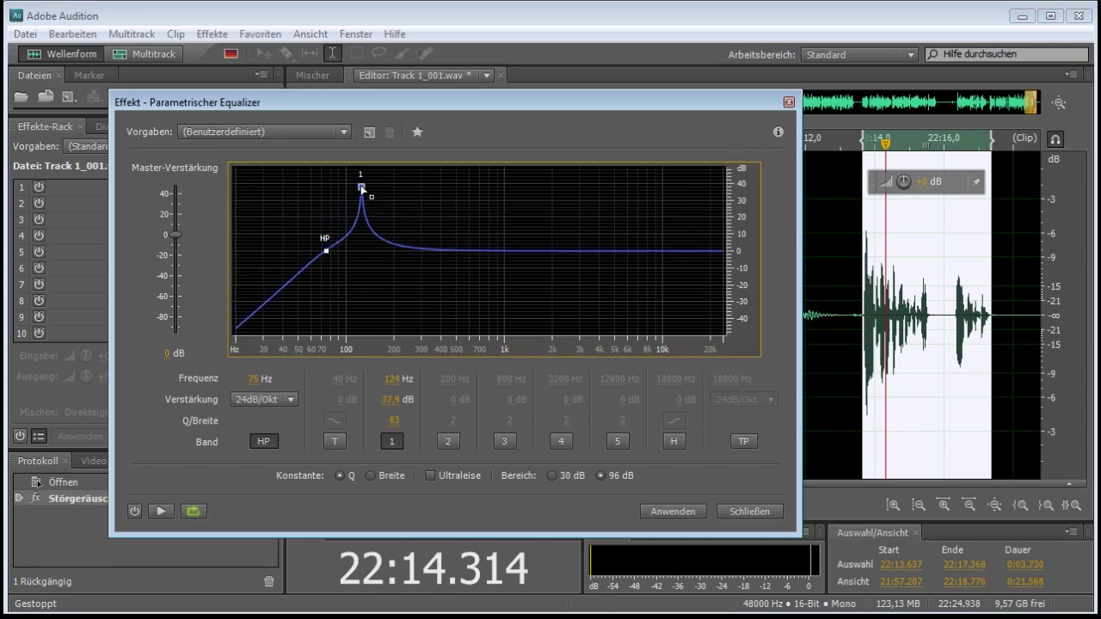
{"action": "mouse_move", "coordinate": [391, 378]}
{"action": "left_mouse_down"}
{"action": "mouse_move", "coordinate": [619, 399]}
{"action": "mouse_move", "coordinate": [387, 386]}
{"action": "mouse_move", "coordinate": [547, 382]}
{"action": "mouse_move", "coordinate": [483, 399]}
{"action": "mouse_move", "coordinate": [388, 398]}
{"action": "mouse_move", "coordinate": [560, 382]}
{"action": "mouse_move", "coordinate": [392, 378]}
{"action": "left_mouse_up"}
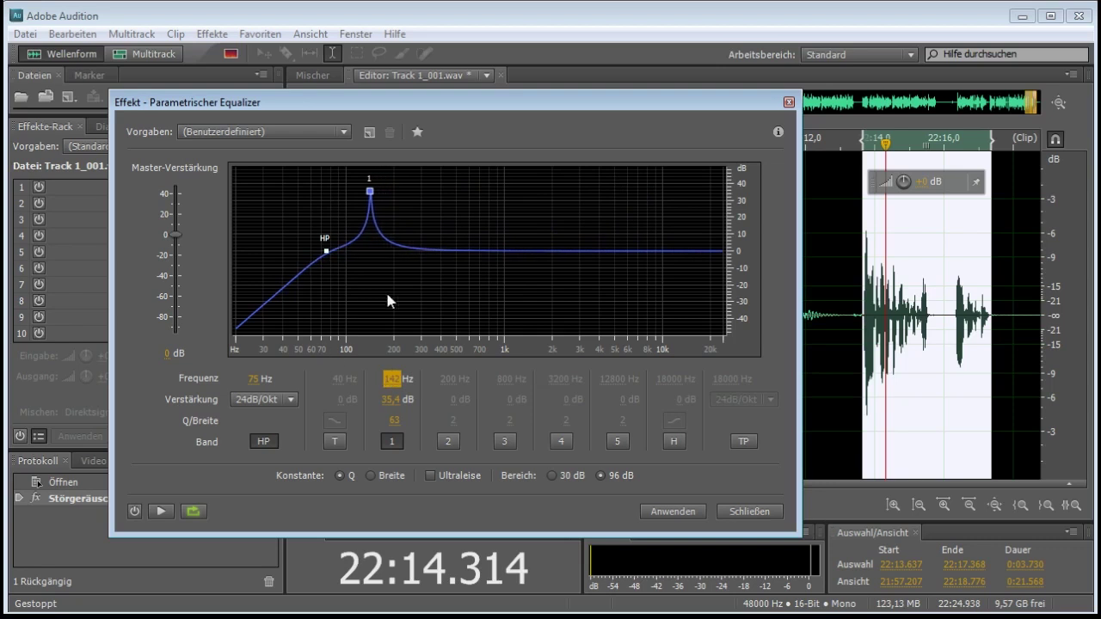
Sweep the narrow band 1 boost up to about 1341 Hz at about 28.3 dB during playback to listen for resonances.
{"action": "left_click", "coordinate": [161, 515]}
{"action": "left_click_drag", "start_coordinate": [394, 379], "coordinate": [435, 393]}
{"action": "left_click_drag", "start_coordinate": [416, 197], "coordinate": [416, 208]}
{"action": "left_click_drag", "start_coordinate": [389, 382], "coordinate": [453, 375]}
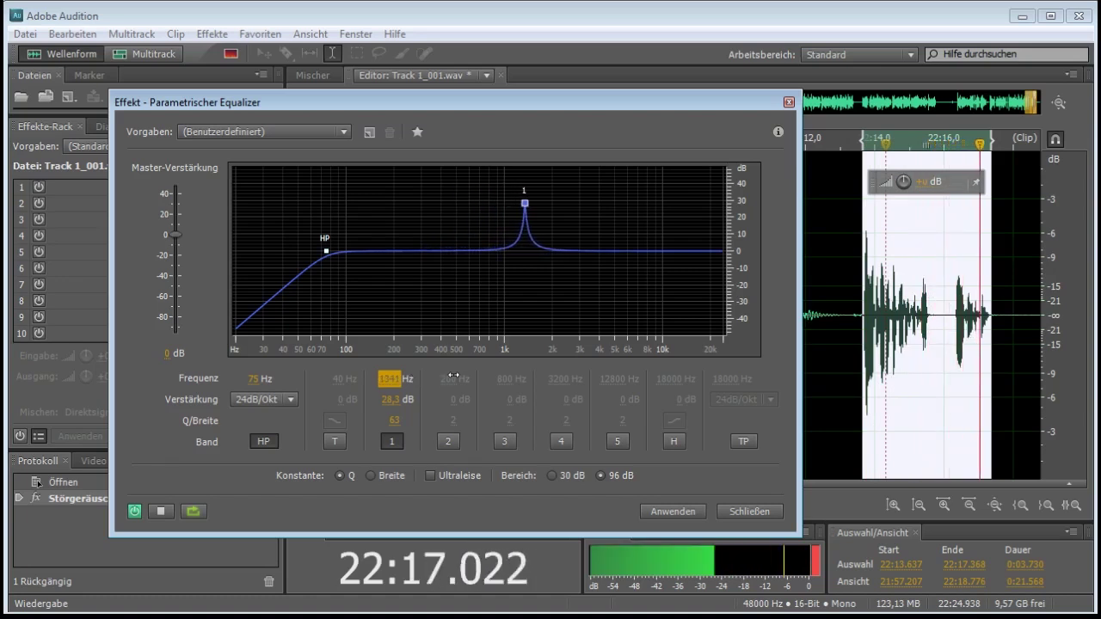
{"action": "left_click", "coordinate": [160, 511]}
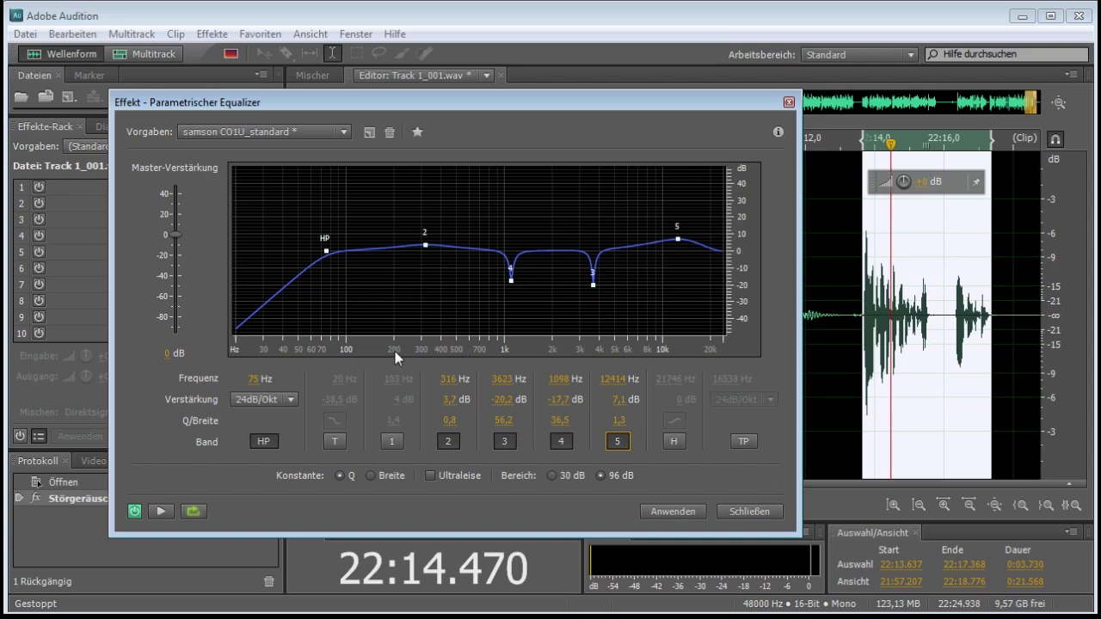
Disable bands 3, 4 and 5 and compare playback of the remaining band 2 boost with the equalizer enabled and bypassed.
{"action": "left_click", "coordinate": [618, 441]}
{"action": "left_click", "coordinate": [158, 513]}
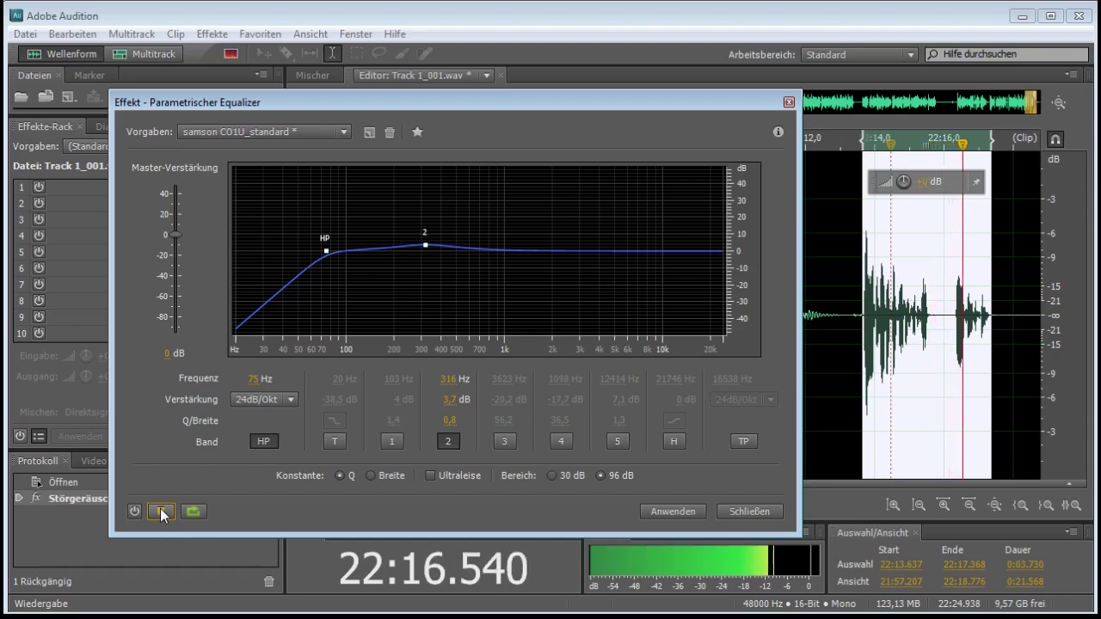
{"action": "left_click", "coordinate": [161, 513]}
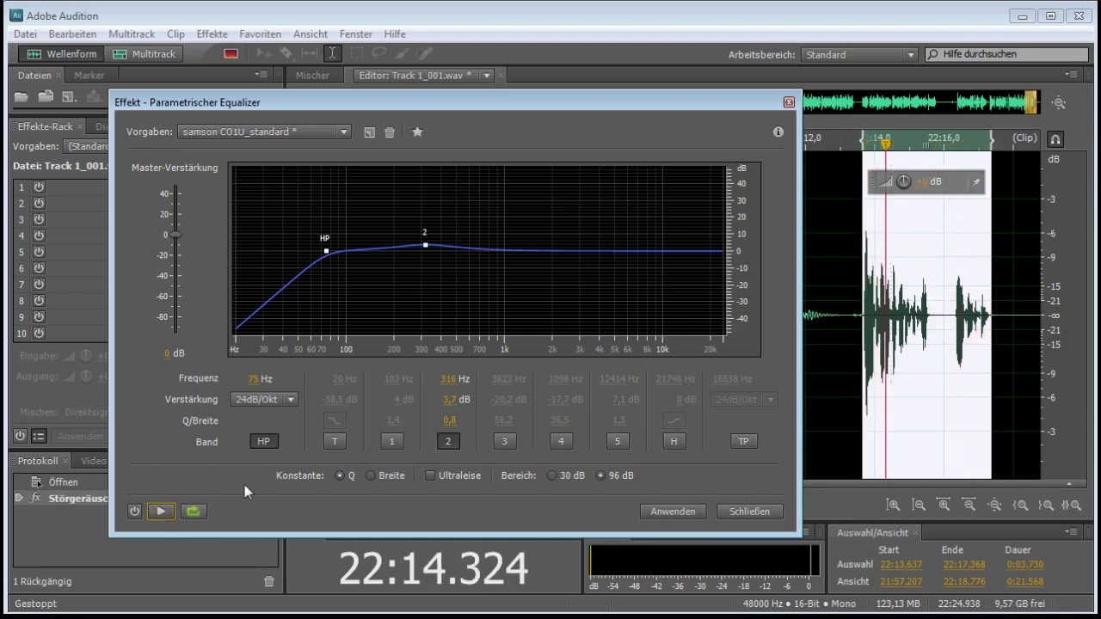
{"action": "left_click", "coordinate": [159, 511]}
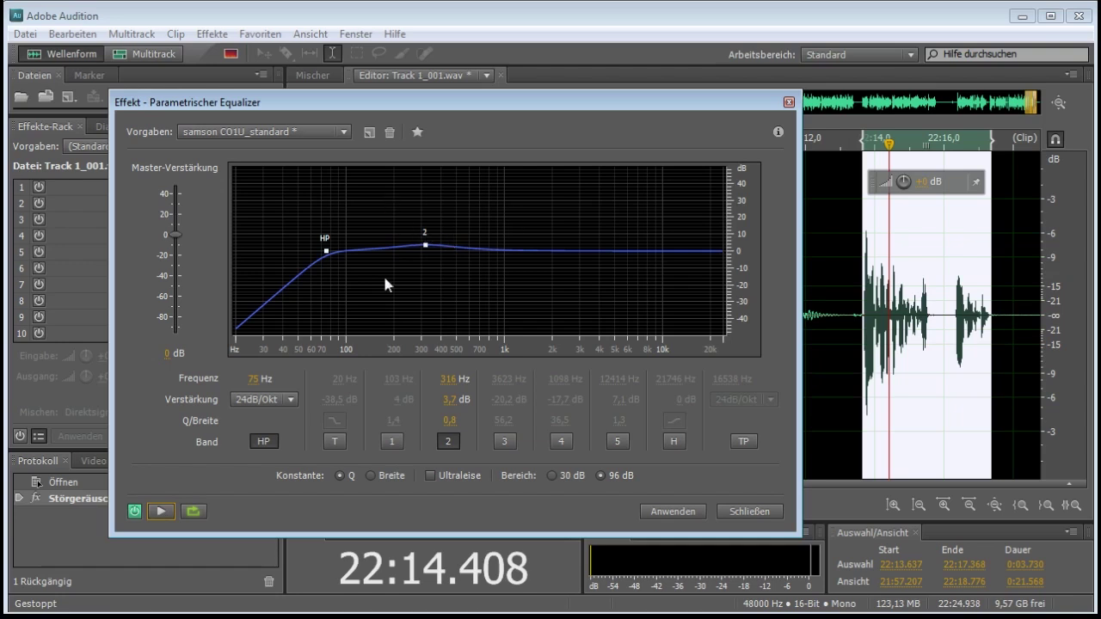
Re-enable equalizer bands 3, 4 and 5.
{"action": "left_click", "coordinate": [504, 442]}
{"action": "left_click", "coordinate": [561, 441]}
{"action": "left_click", "coordinate": [616, 441]}
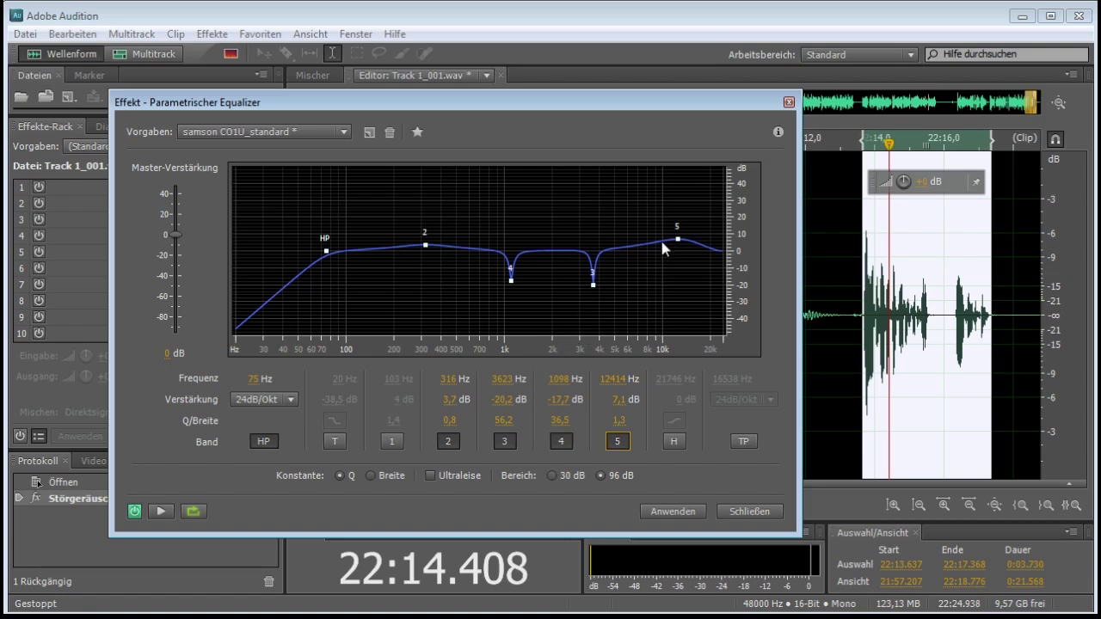
Disable bands 2, 3 and 4 and exaggerate the band 5 treble boost to about 35.9 dB at 12569 Hz.
{"action": "left_click", "coordinate": [448, 442]}
{"action": "left_click", "coordinate": [508, 441]}
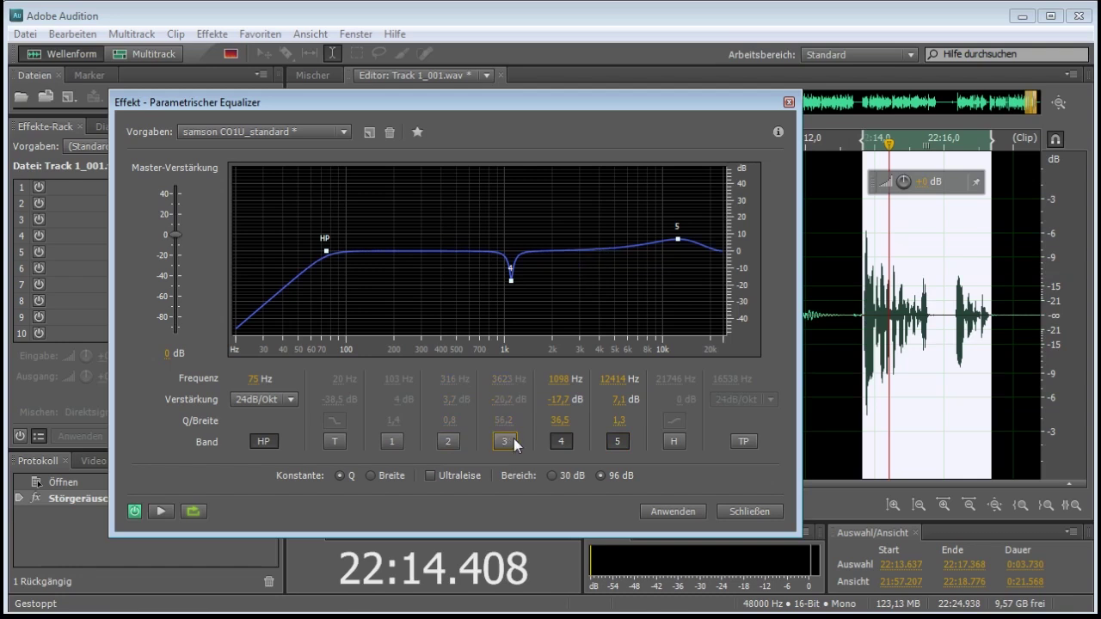
{"action": "left_click", "coordinate": [573, 440]}
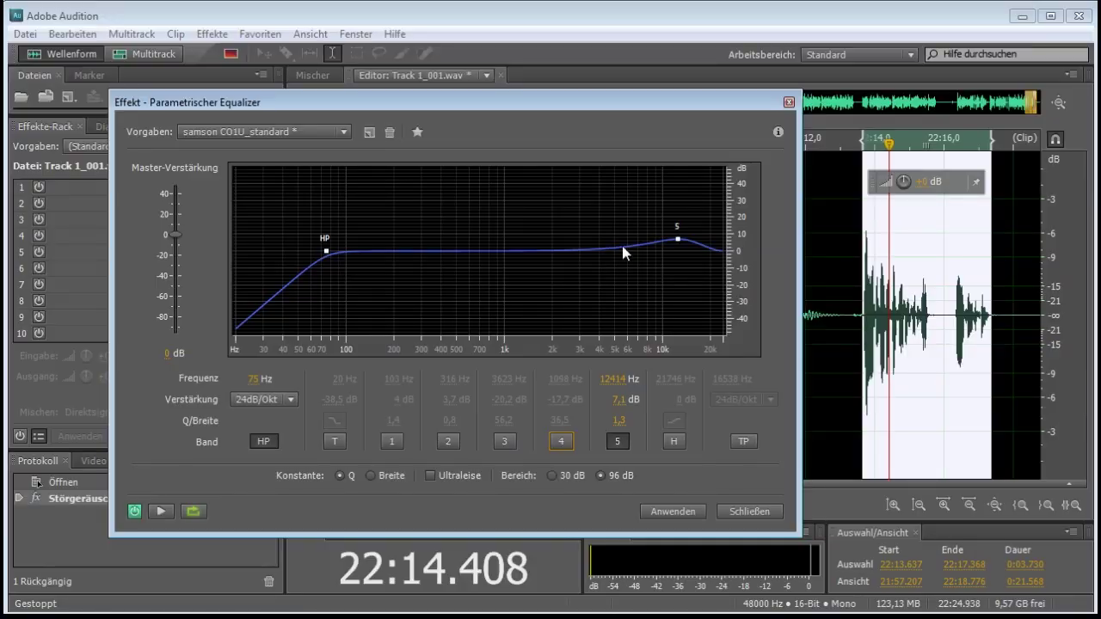
{"action": "left_click_drag", "start_coordinate": [678, 242], "coordinate": [679, 191]}
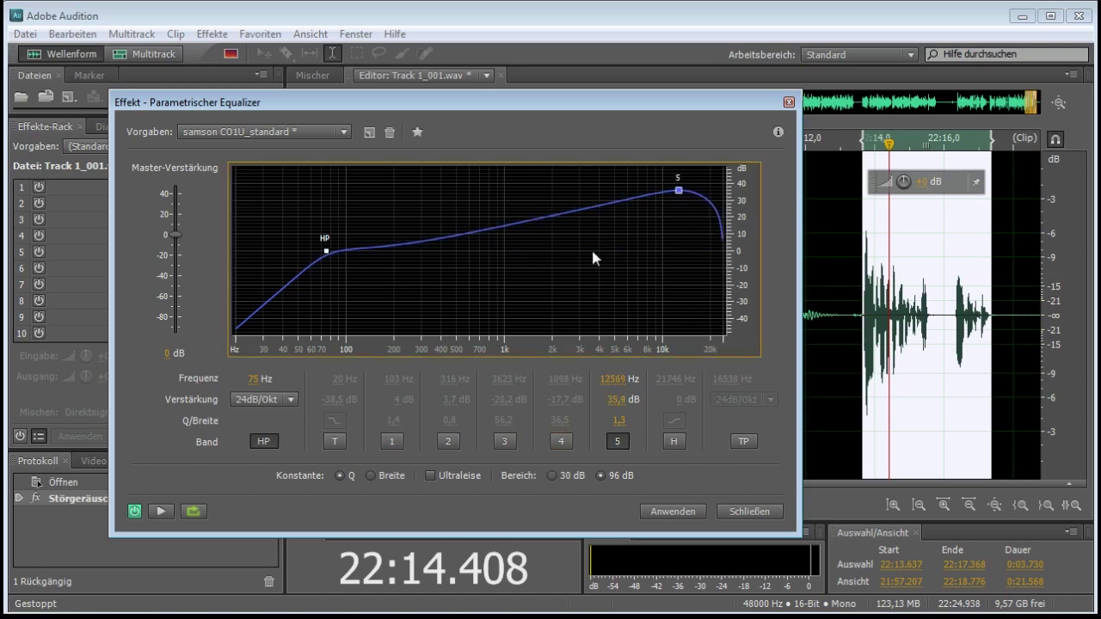
Reduce the band 5 gain to about 17.9 dB during playback and compare the sound with the equalizer bypassed.
{"action": "left_click", "coordinate": [149, 513]}
{"action": "left_click_drag", "start_coordinate": [631, 399], "coordinate": [551, 413]}
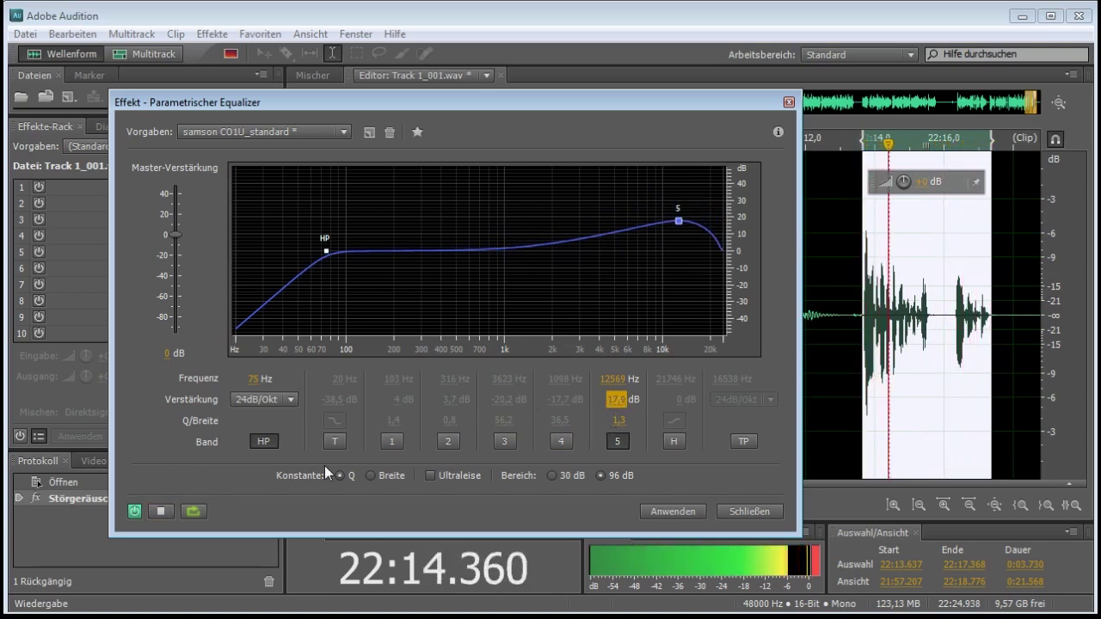
{"action": "left_click", "coordinate": [135, 513]}
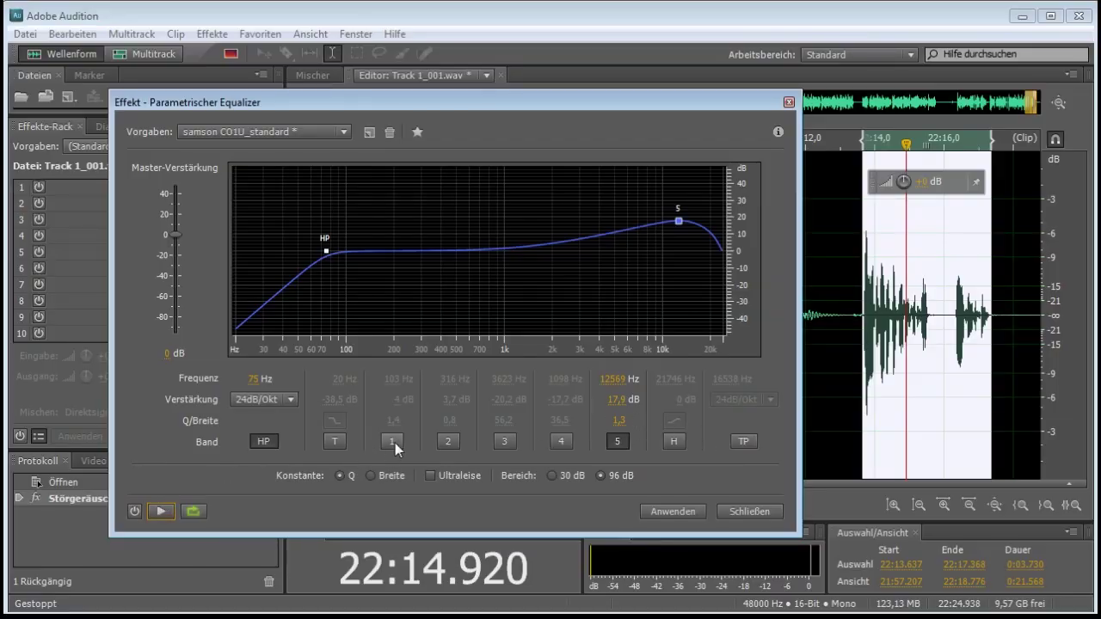
Re-enable bands 2, 3 and 4, keep band 1 off, and set the band 5 gain to 6.3 dB.
{"action": "left_click", "coordinate": [391, 441]}
{"action": "left_click", "coordinate": [448, 442]}
{"action": "left_click", "coordinate": [504, 441]}
{"action": "left_click", "coordinate": [560, 442]}
{"action": "left_click_drag", "start_coordinate": [614, 402], "coordinate": [516, 401]}
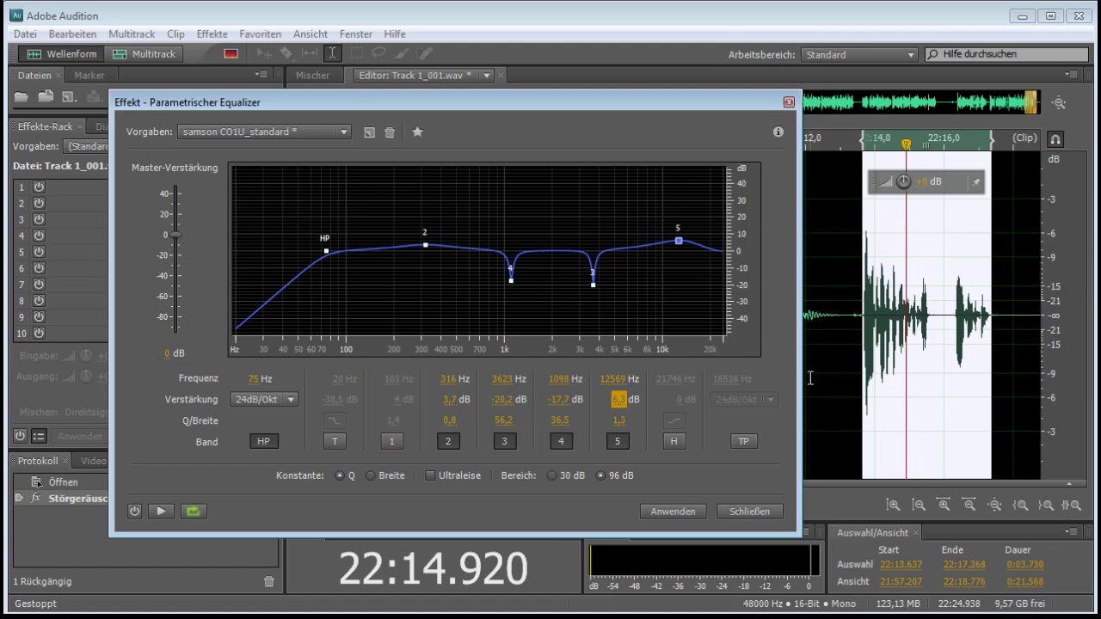
Move the playhead to the selection's start and compare playback with the full equalizer curve bypassed and enabled.
{"action": "left_click_drag", "start_coordinate": [906, 144], "coordinate": [862, 153]}
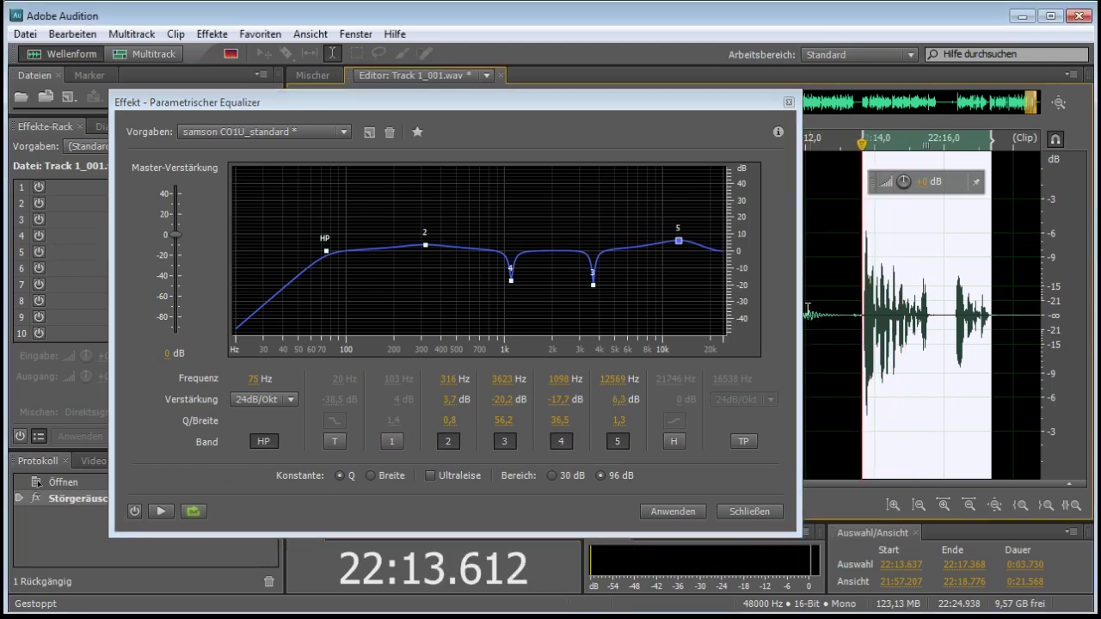
{"action": "left_click", "coordinate": [165, 516]}
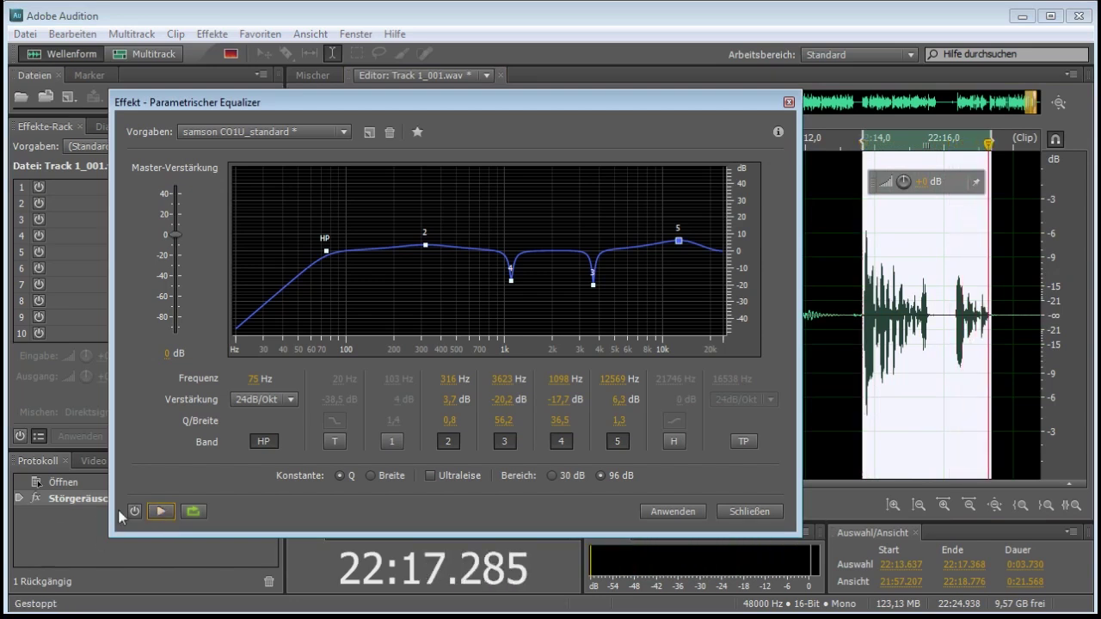
{"action": "left_click", "coordinate": [161, 511]}
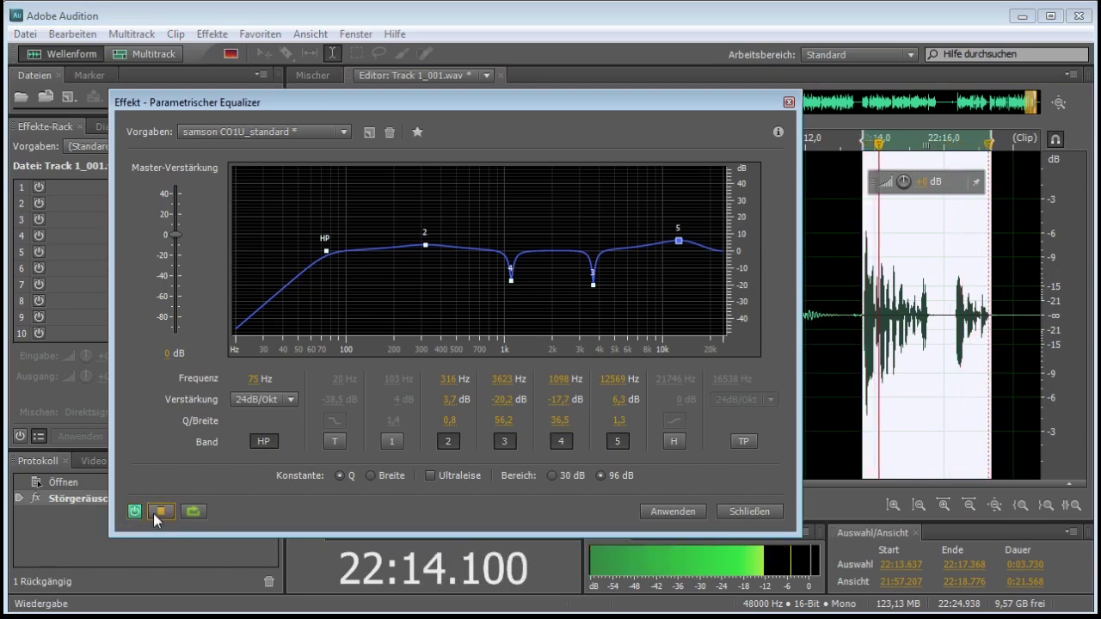